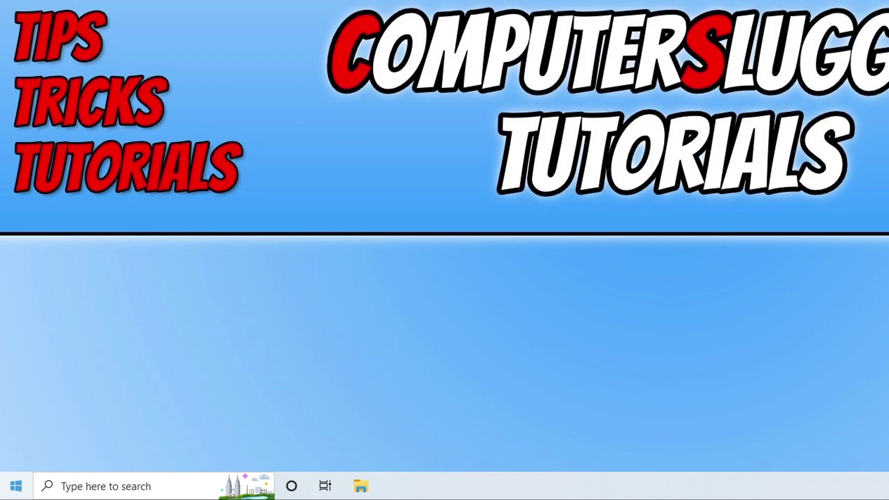
Step: Run Check for updates under Windows Settings' Update & Security
{"action": "right_click", "coordinate": [4, 494]}
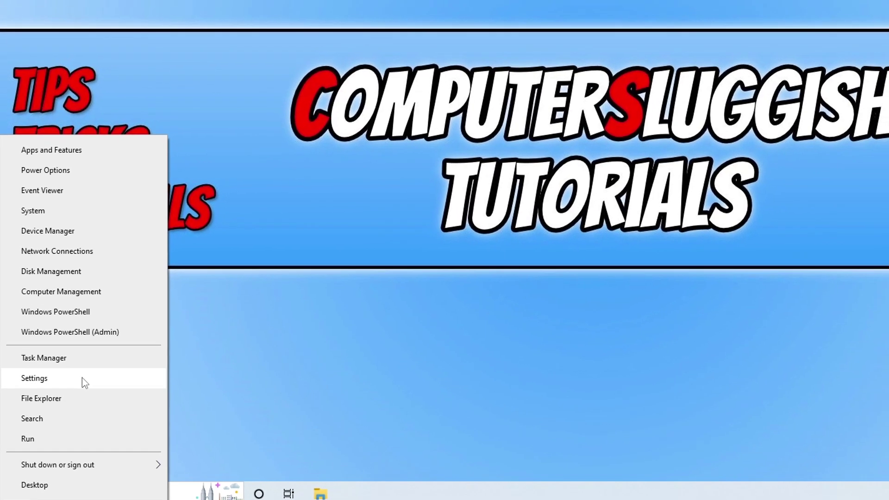
{"action": "left_click", "coordinate": [87, 364]}
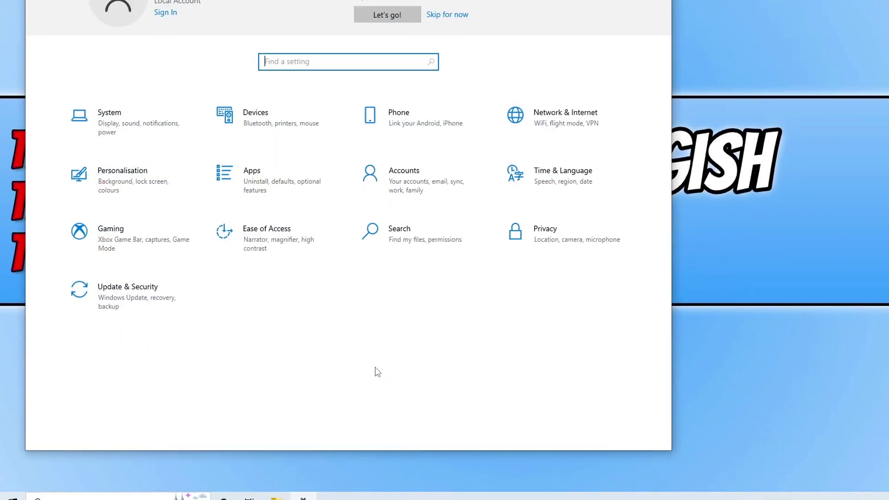
{"action": "left_click", "coordinate": [146, 329]}
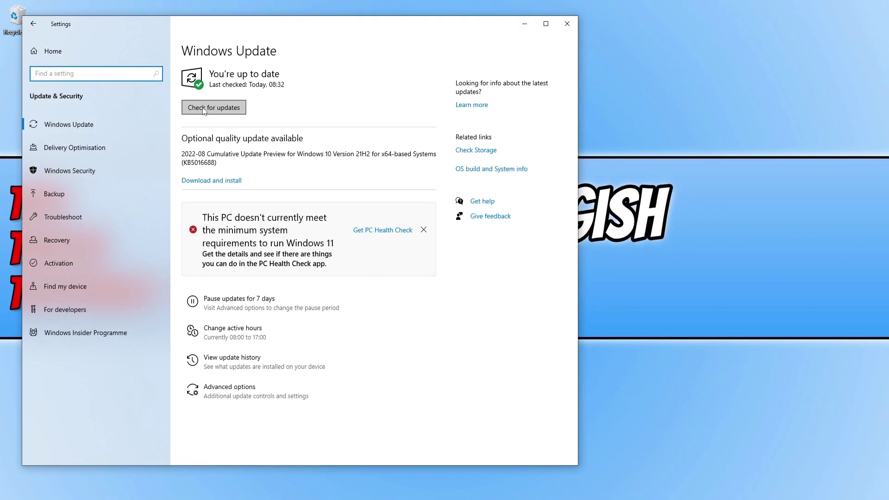
{"action": "left_click", "coordinate": [234, 107]}
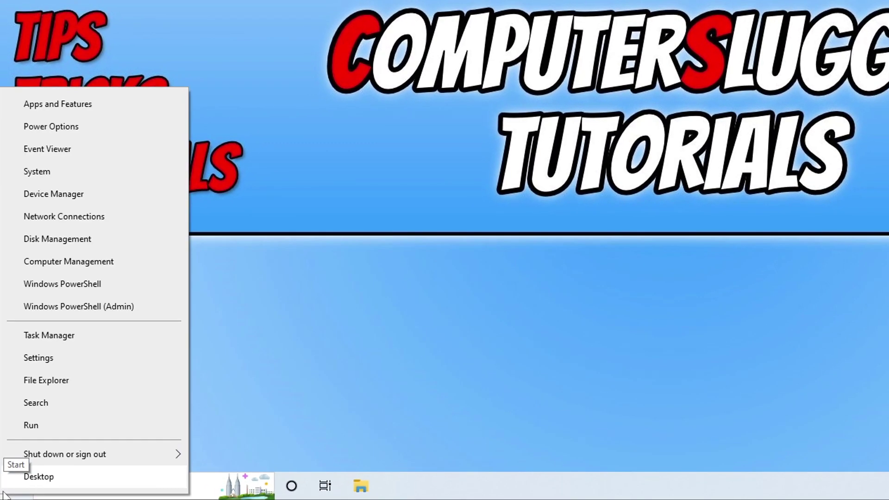
Step: Open Device Manager and expand Display adapters to show the AMD Radeon and NVIDIA GeForce cards
{"action": "left_click", "coordinate": [127, 194]}
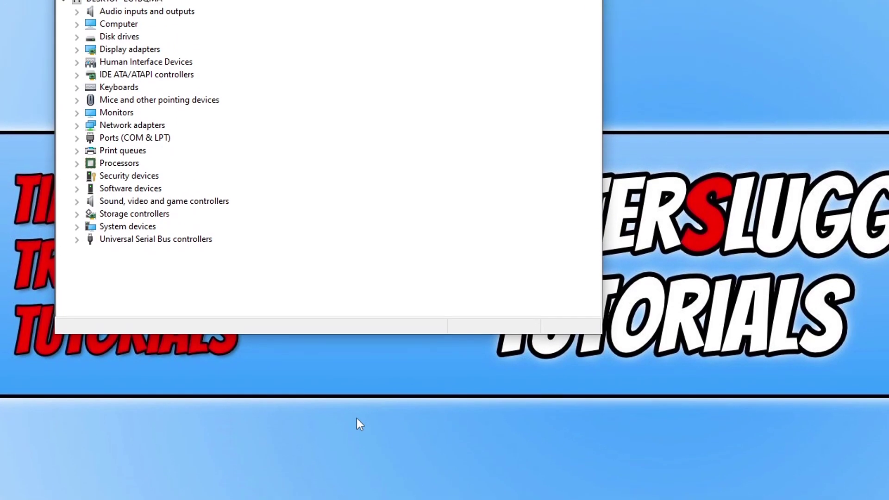
{"action": "left_click", "coordinate": [77, 46]}
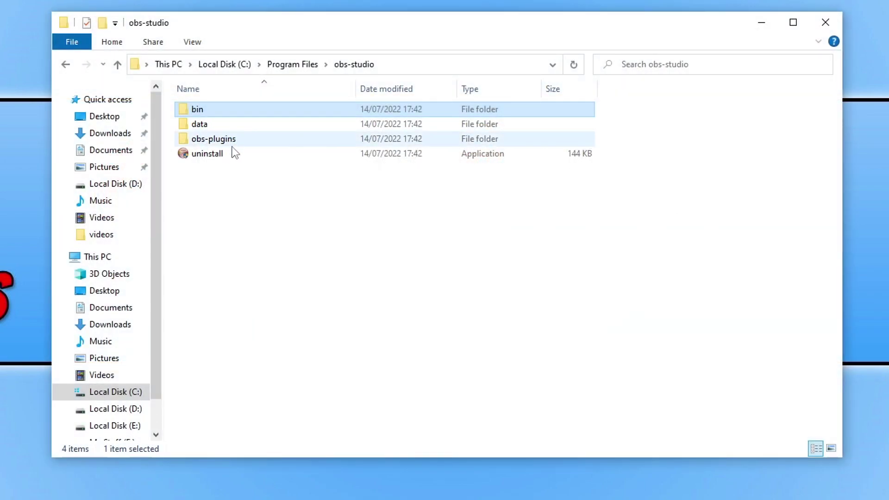
Step: In obs-studio\bin\64bit, tick 'Run this program as an administrator' for obs64 and apply
{"action": "double_click", "coordinate": [235, 108]}
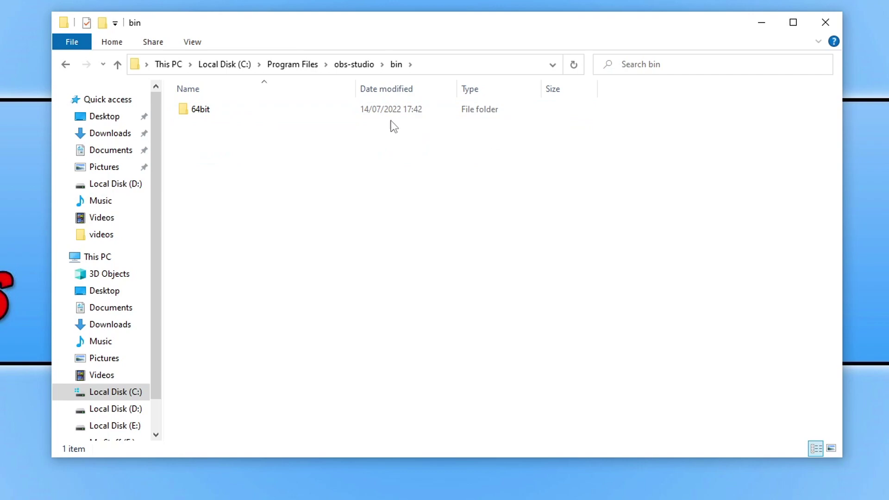
{"action": "double_click", "coordinate": [265, 112]}
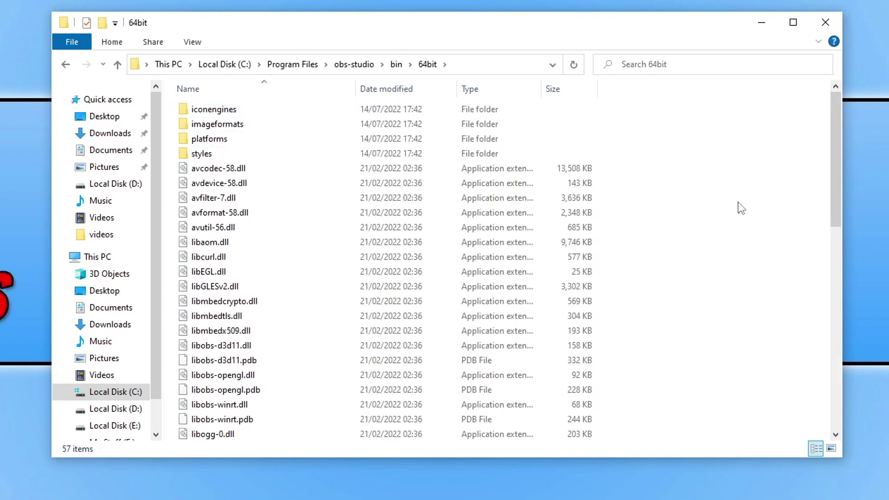
{"action": "scroll", "coordinate": [738, 202], "scroll_direction": "down", "scroll_amount": 6}
{"action": "scroll", "coordinate": [738, 204], "scroll_direction": "down", "scroll_amount": 2}
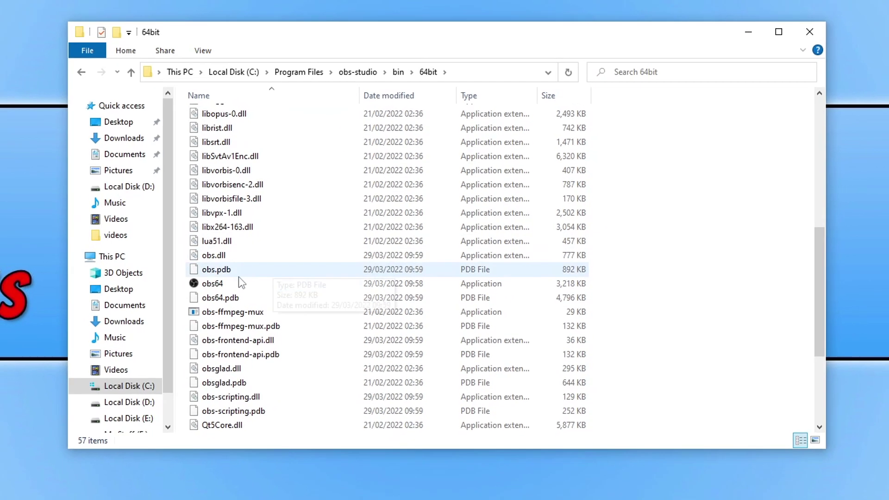
{"action": "right_click", "coordinate": [230, 284]}
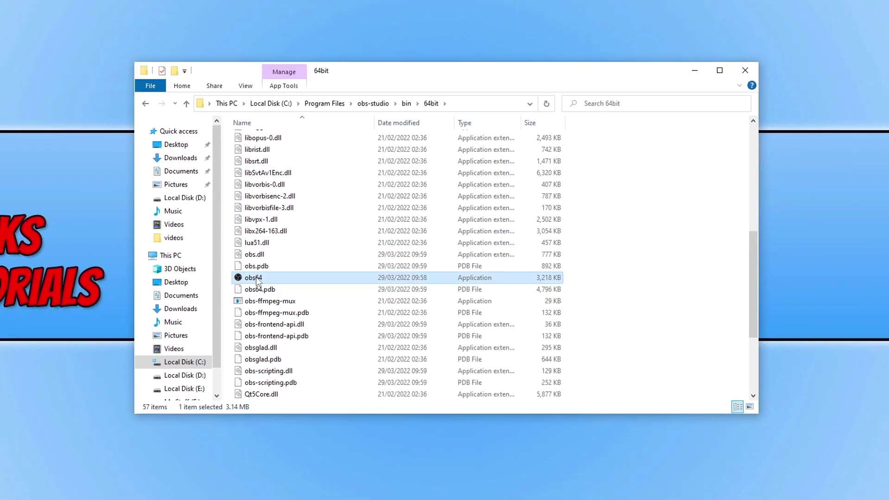
{"action": "left_click", "coordinate": [368, 489]}
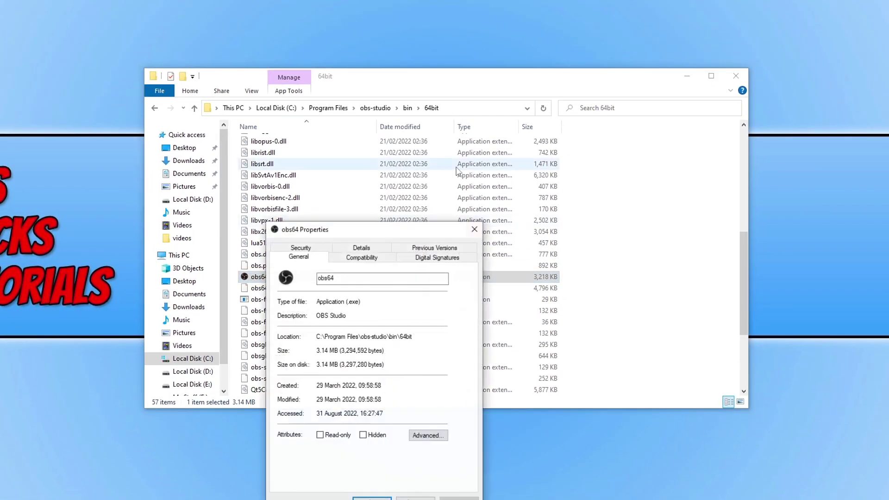
{"action": "left_click_drag", "start_coordinate": [426, 232], "coordinate": [414, 72]}
{"action": "left_click", "coordinate": [352, 100]}
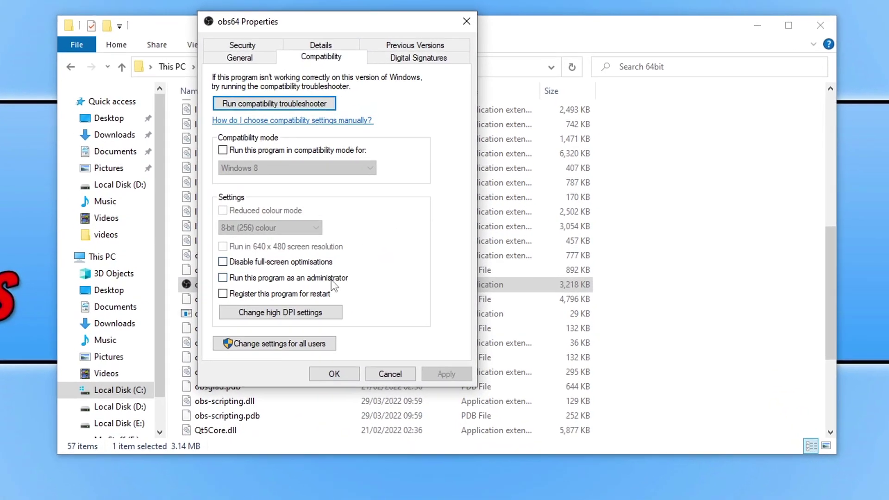
{"action": "left_click", "coordinate": [345, 274]}
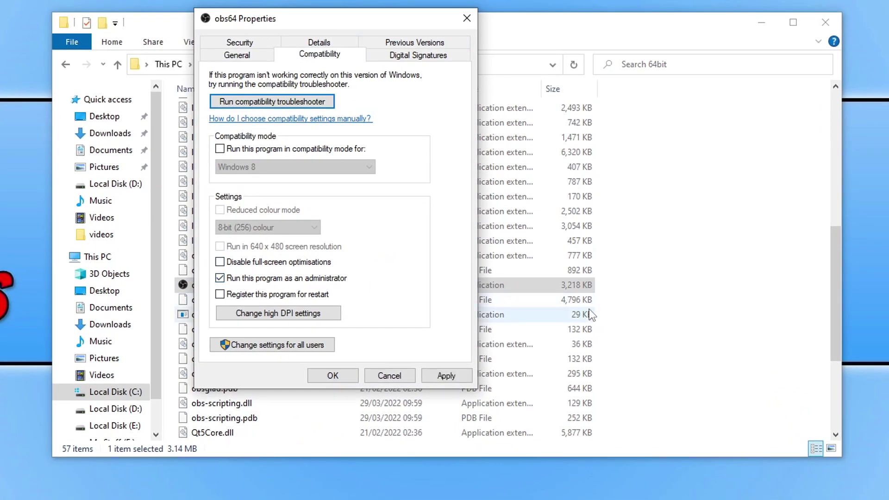
{"action": "left_click", "coordinate": [447, 375]}
{"action": "left_click", "coordinate": [355, 376]}
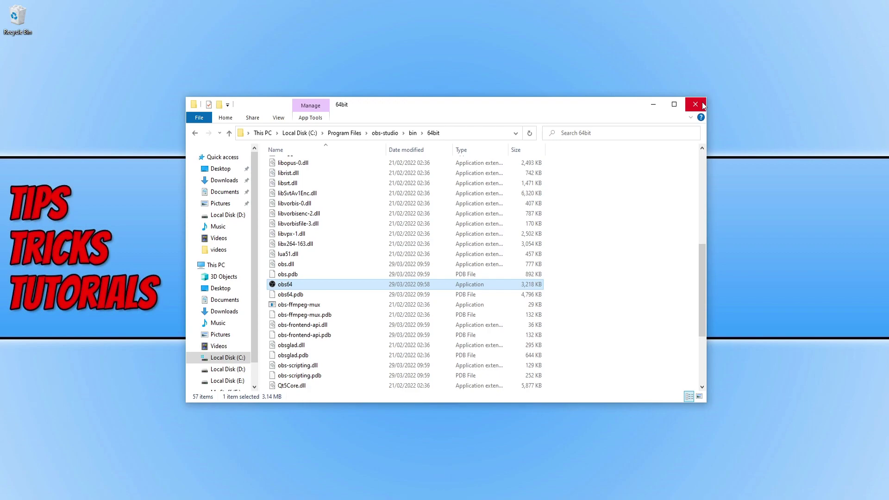
Step: Close the 64bit File Explorer window
{"action": "left_click", "coordinate": [703, 106]}
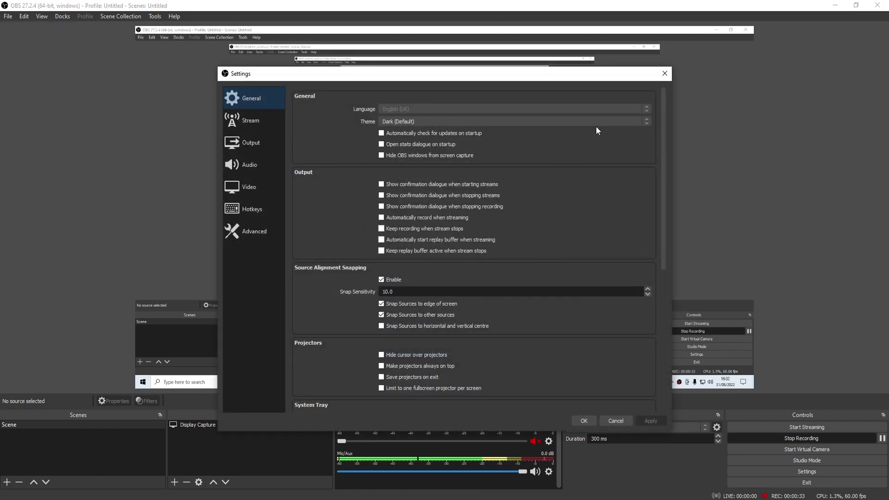
Step: Go to Output > Recording in OBS Settings to verify the NVIDIA NVENC H.264 (new) encoder
{"action": "left_click", "coordinate": [257, 143]}
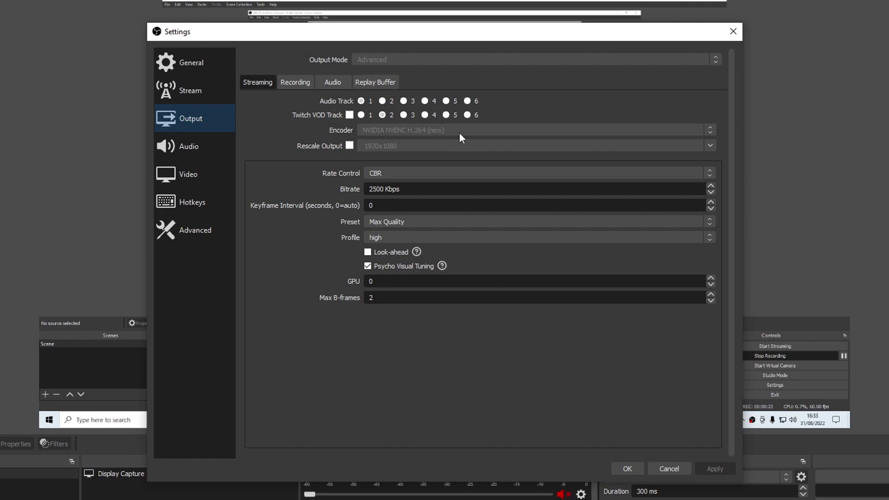
{"action": "left_click", "coordinate": [302, 84]}
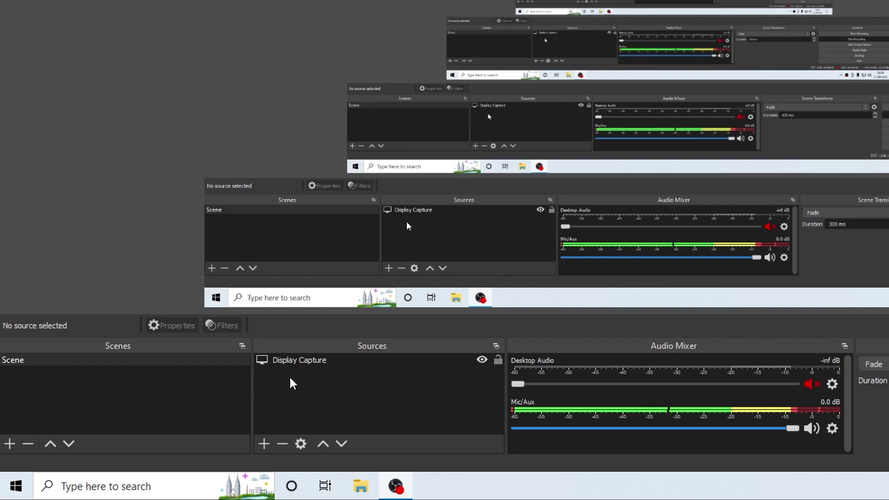
Step: Select the Display Capture source and toggle its visibility eye icon
{"action": "left_click", "coordinate": [337, 362]}
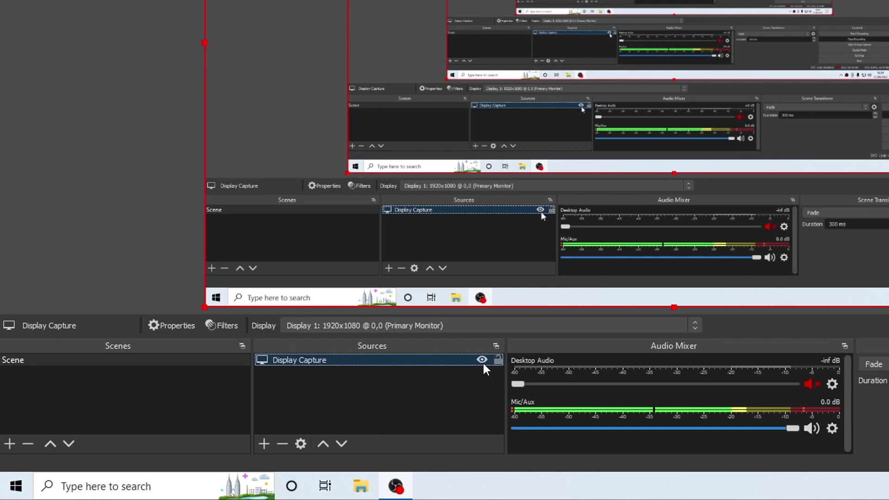
{"action": "left_click", "coordinate": [483, 360]}
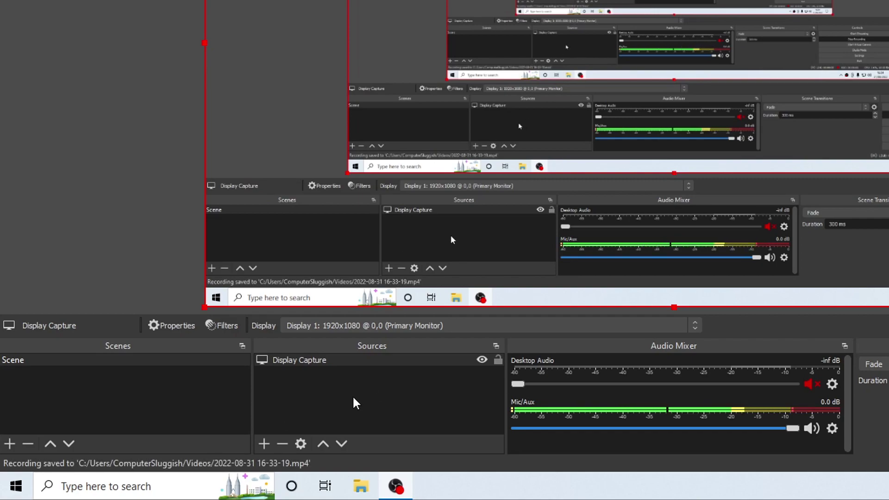
Step: Add a Game Capture source to the scene with its default name
{"action": "right_click", "coordinate": [304, 379]}
{"action": "mouse_move", "coordinate": [324, 383]}
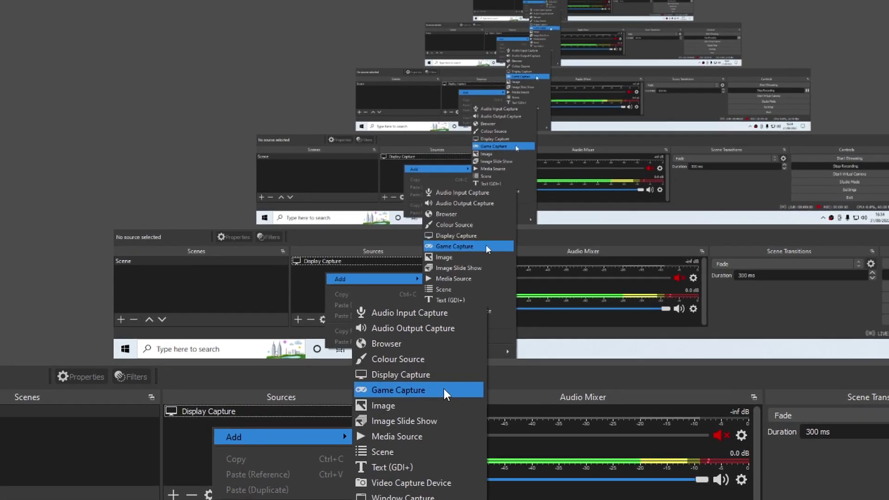
{"action": "left_click", "coordinate": [444, 388]}
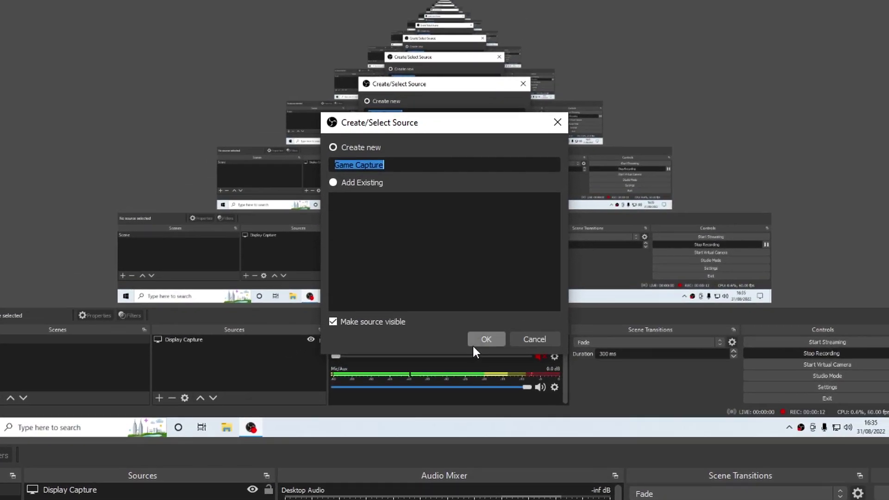
{"action": "left_click", "coordinate": [476, 340]}
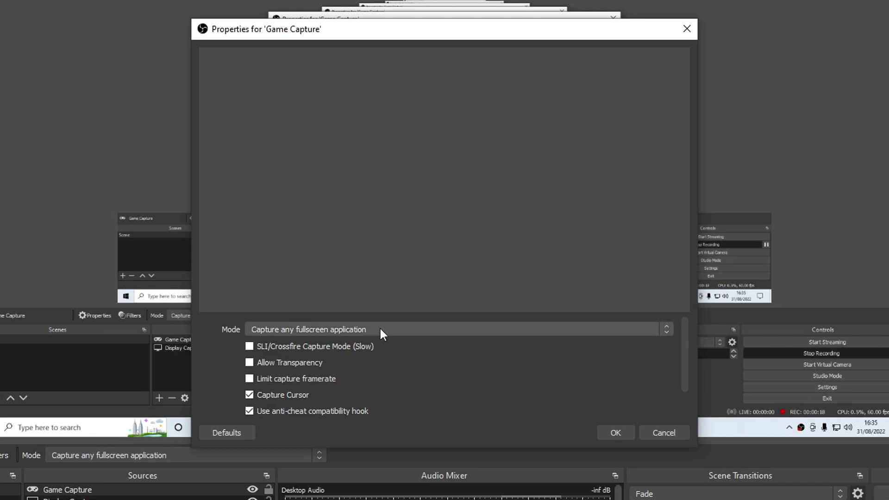
Step: Set the Game Capture mode to Capture specific window and check the Window list
{"action": "left_click", "coordinate": [415, 328]}
{"action": "left_click", "coordinate": [488, 329]}
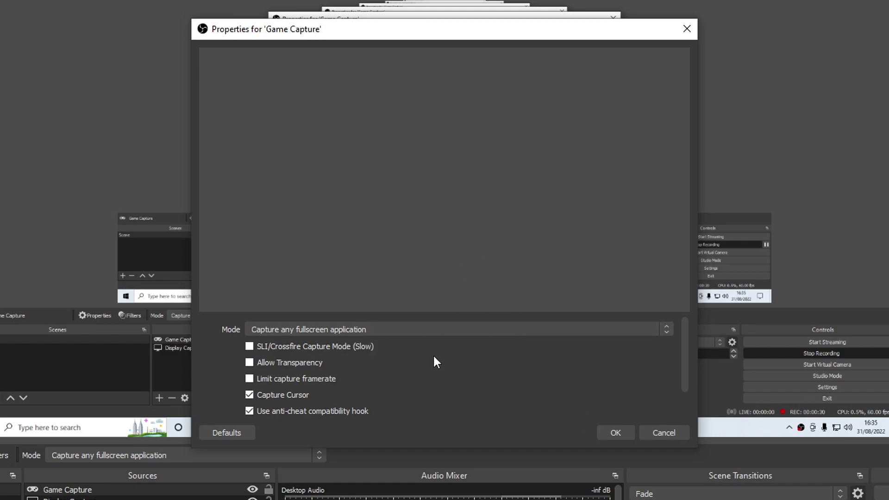
{"action": "left_click", "coordinate": [408, 329]}
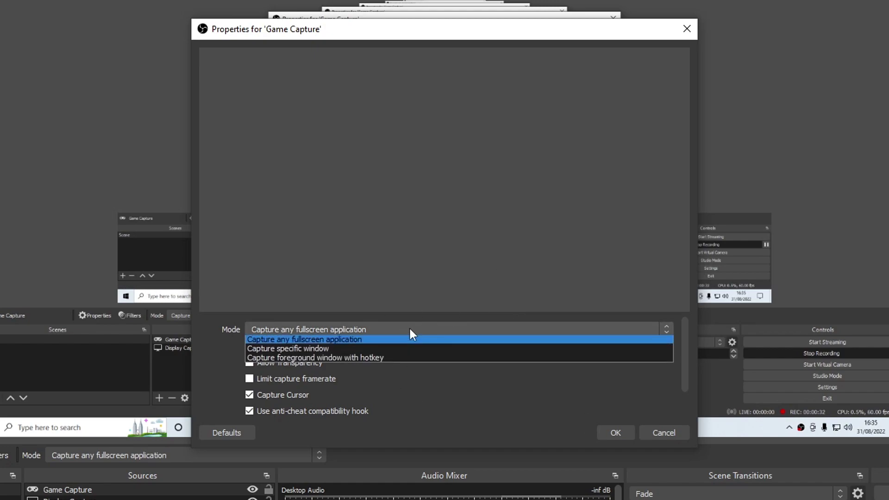
{"action": "left_click", "coordinate": [390, 349]}
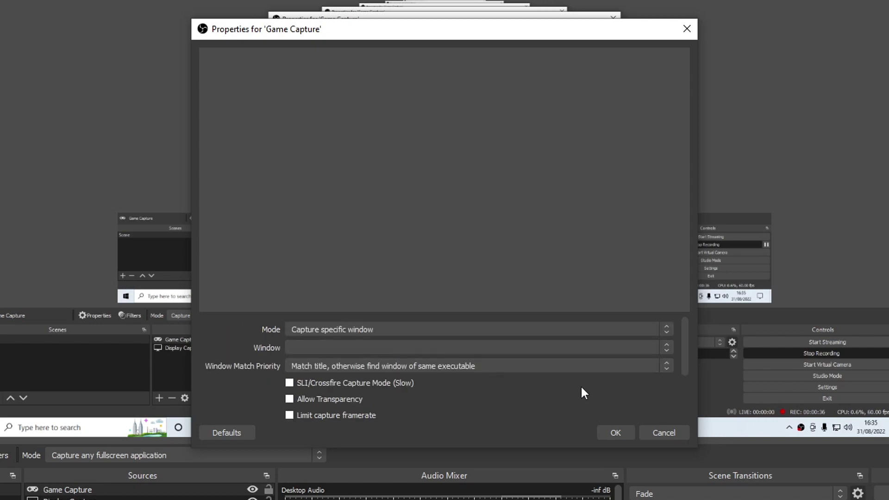
{"action": "left_click", "coordinate": [662, 348]}
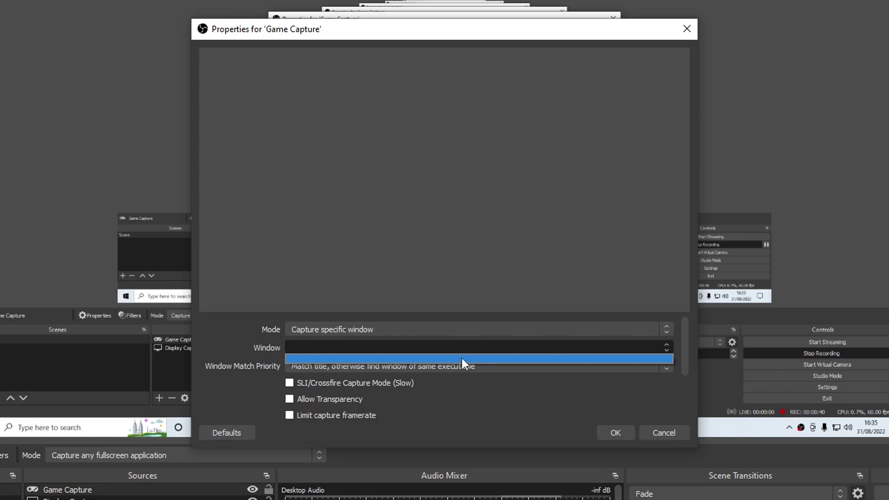
{"action": "left_click", "coordinate": [438, 355]}
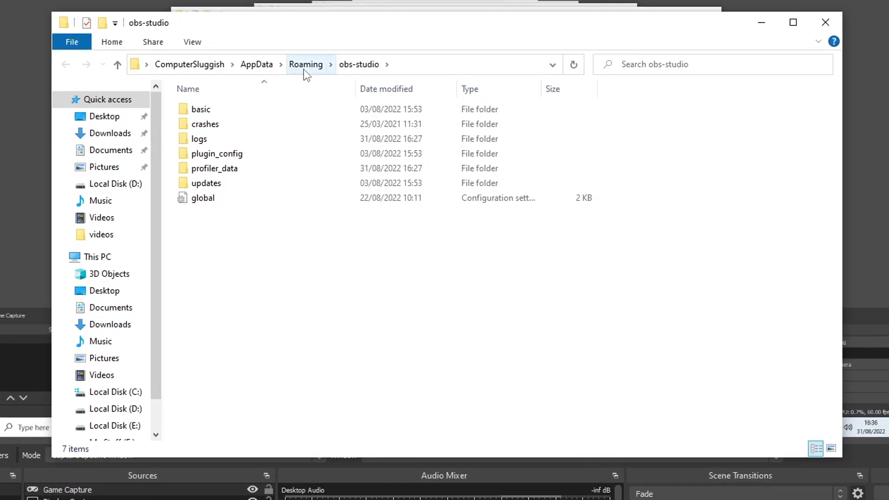
Step: In Roaming, rename obs-studio by adding then removing 'bk', keeping the name obs-studio
{"action": "left_click", "coordinate": [300, 73]}
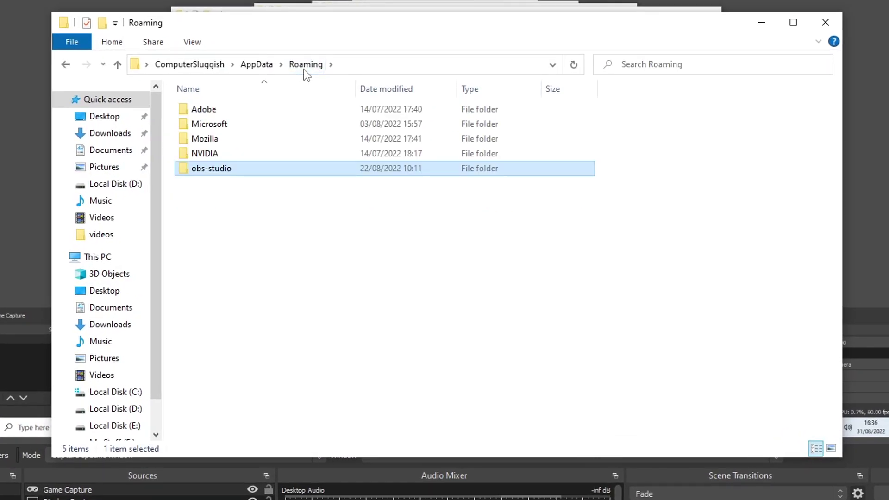
{"action": "right_click", "coordinate": [226, 171]}
{"action": "left_click", "coordinate": [343, 400]}
{"action": "key", "text": "End"}
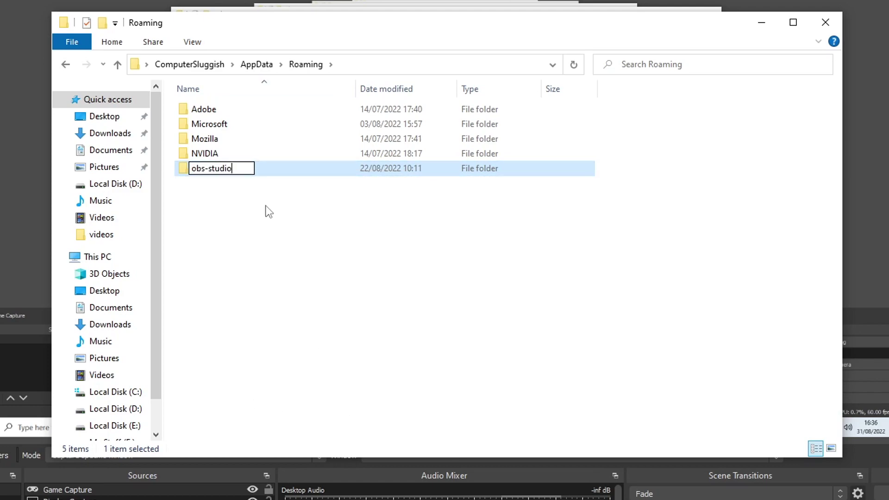
{"action": "type", "text": "bk"}
{"action": "key", "text": "BackSpace"}
{"action": "key", "text": "BackSpace"}
{"action": "left_click", "coordinate": [310, 213]}
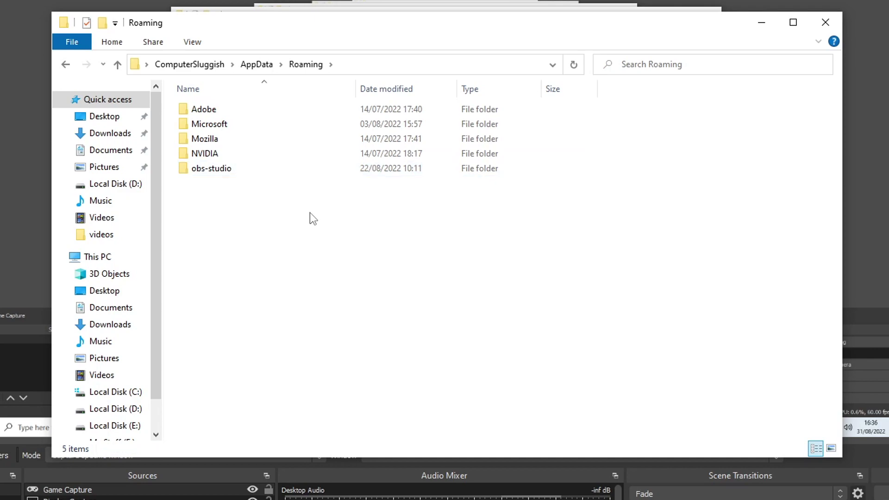